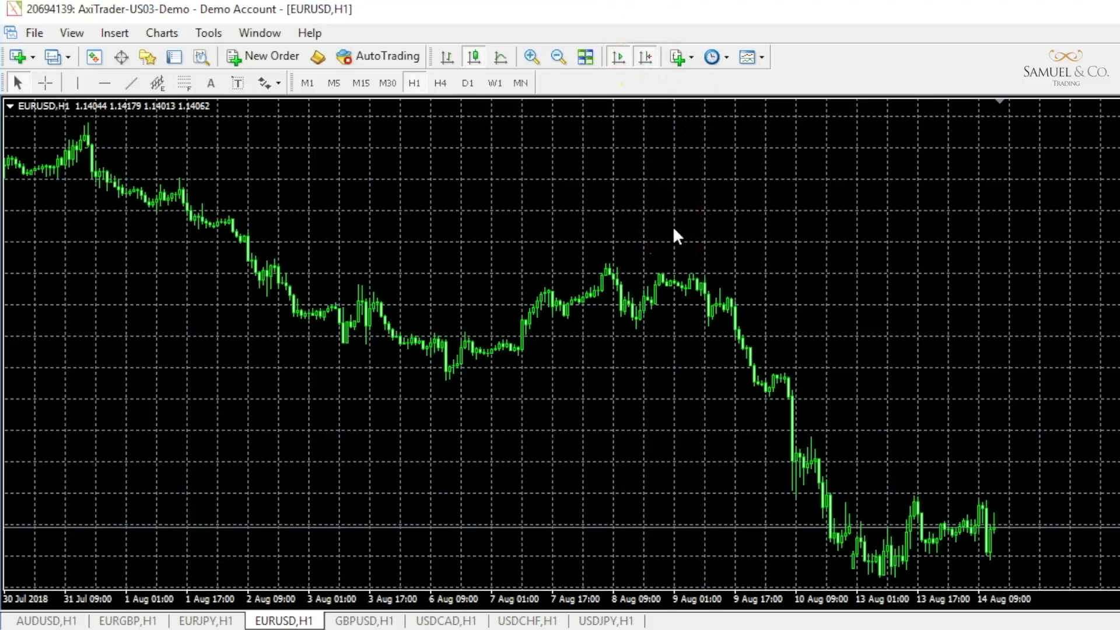
- Turn off chart autoscroll and drag the EURUSD chart back through July to early July
click(616, 59)
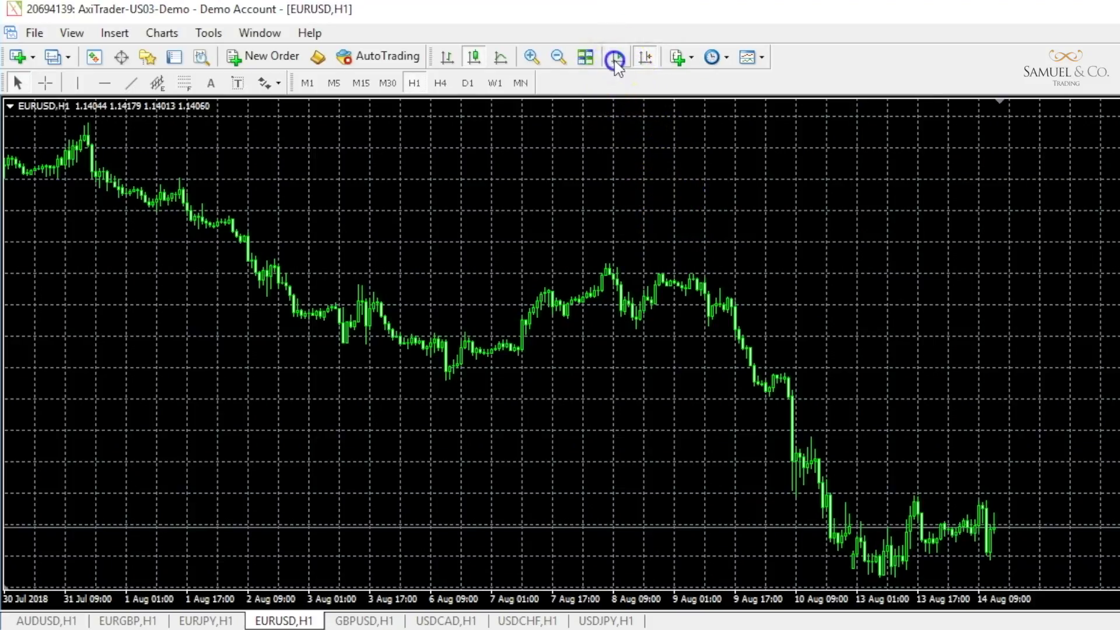
drag(358, 282, 820, 465)
click(346, 391)
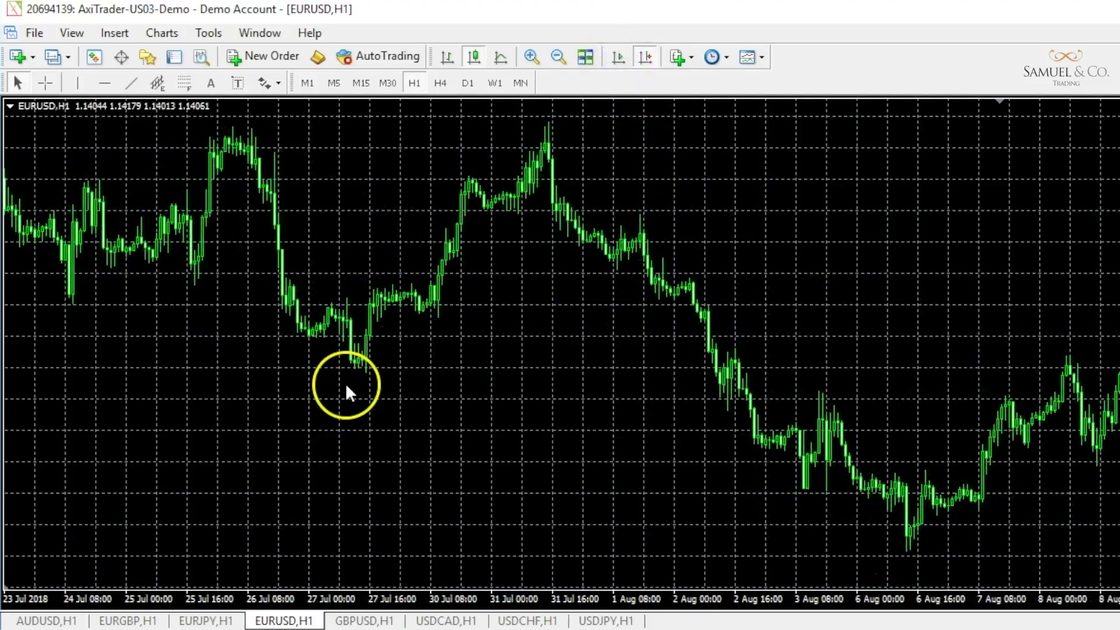
drag(347, 391, 636, 455)
drag(325, 353, 588, 389)
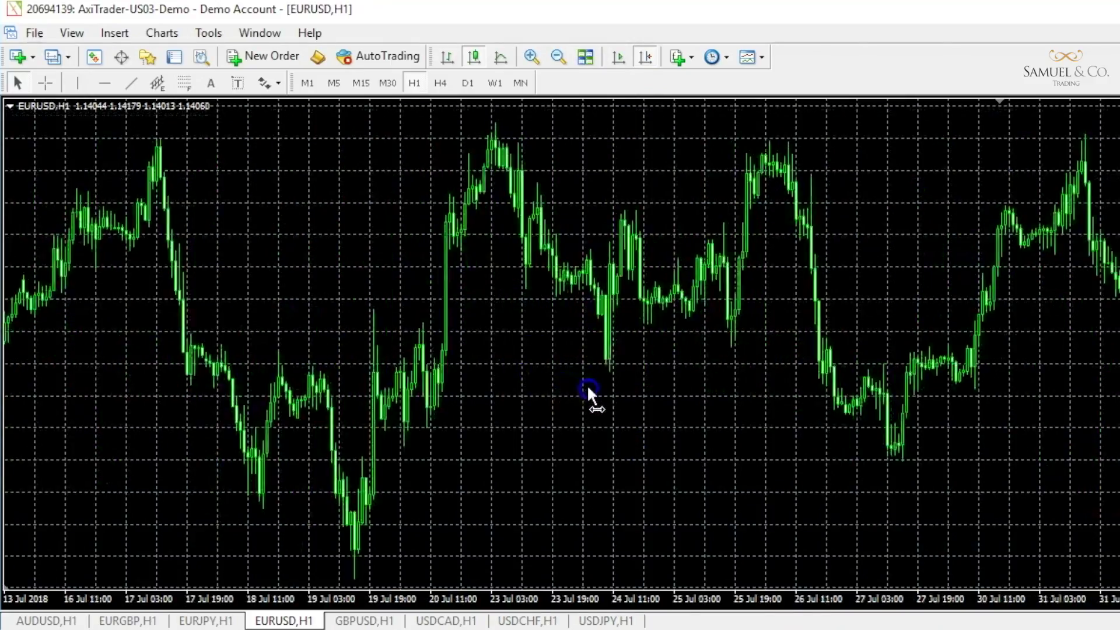
drag(327, 390, 472, 402)
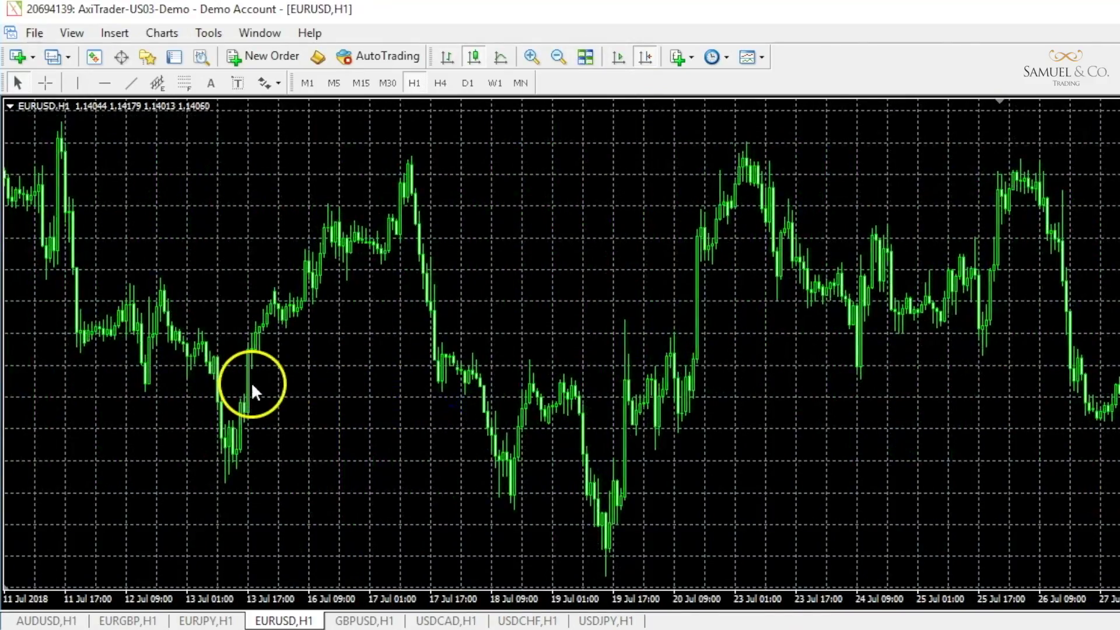
drag(252, 391, 532, 375)
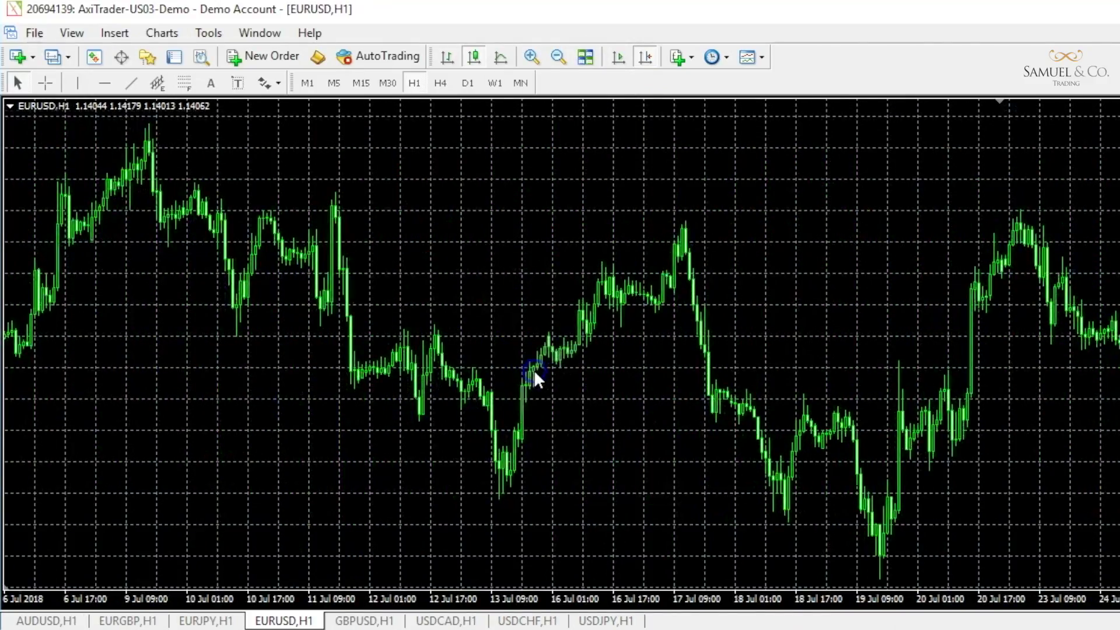
- Re-enable autoscroll, compress the price scale, and zoom to show the 30 Jul–14 Aug candles
click(618, 57)
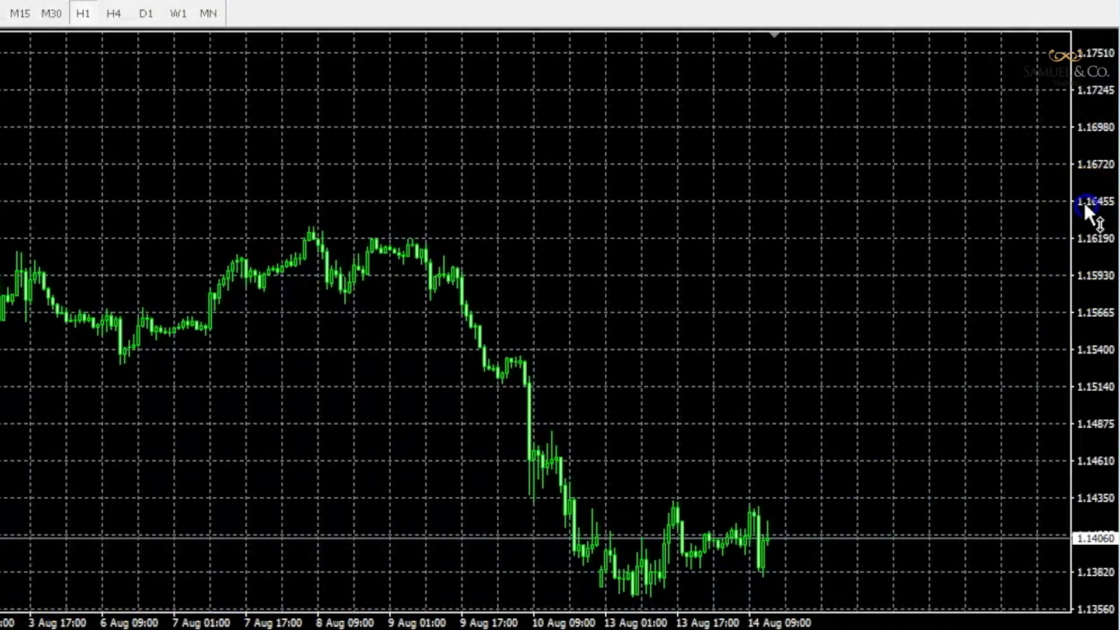
drag(1092, 220, 1074, 135)
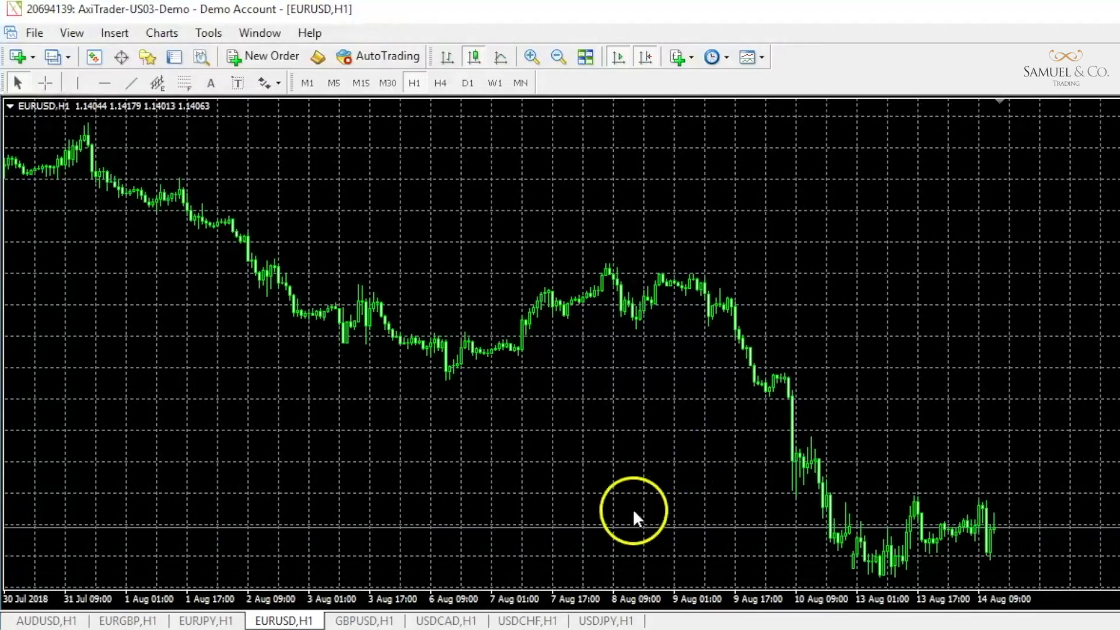
mouse_move(569, 593)
mouse_down()
mouse_move(588, 599)
mouse_move(549, 602)
mouse_up()
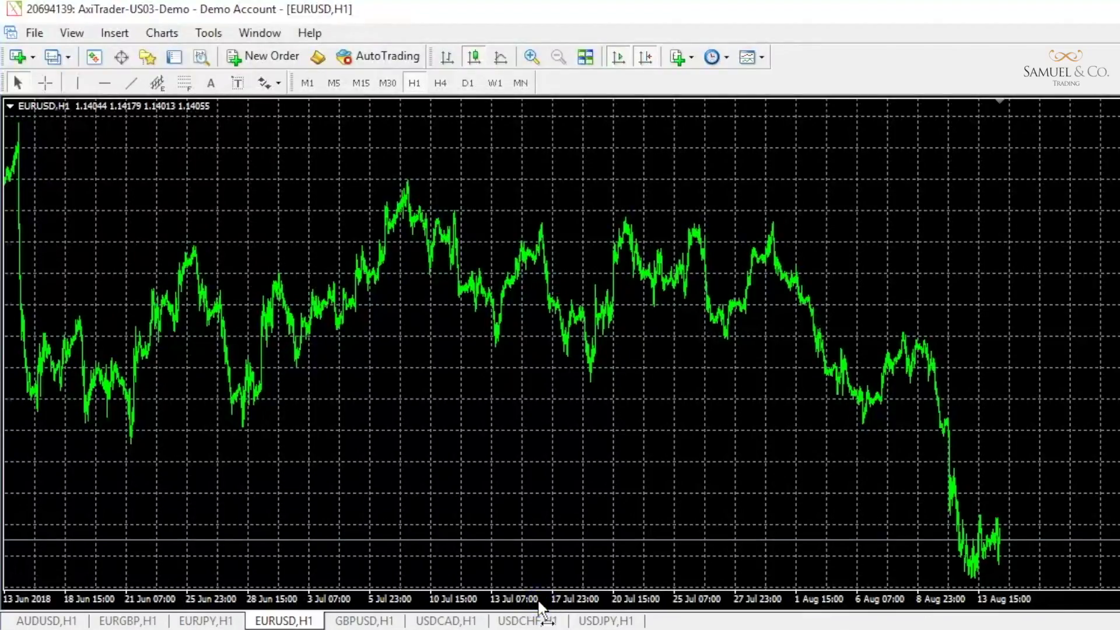
drag(538, 602, 563, 601)
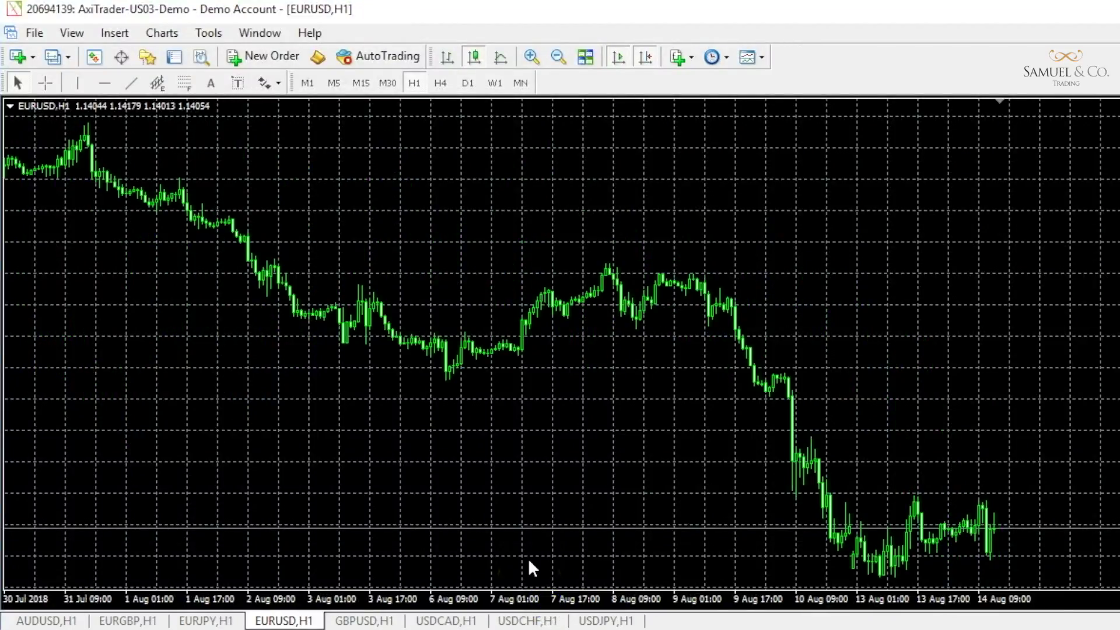
- Browse the indicators and templates lists, and try 15-minute bars before returning to hourly
click(691, 58)
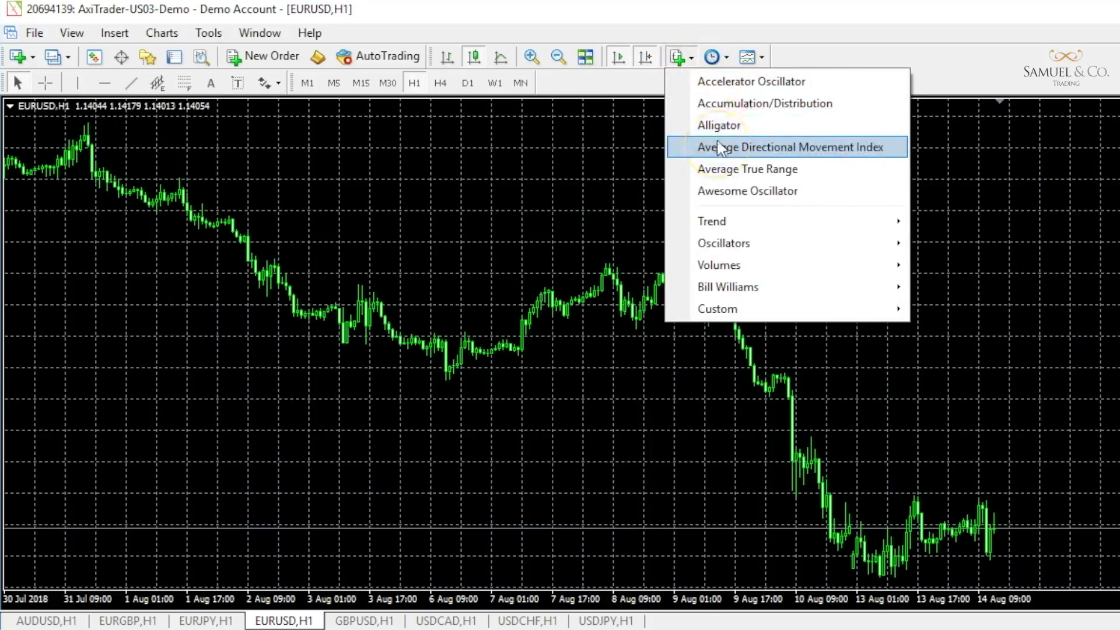
click(725, 58)
click(716, 57)
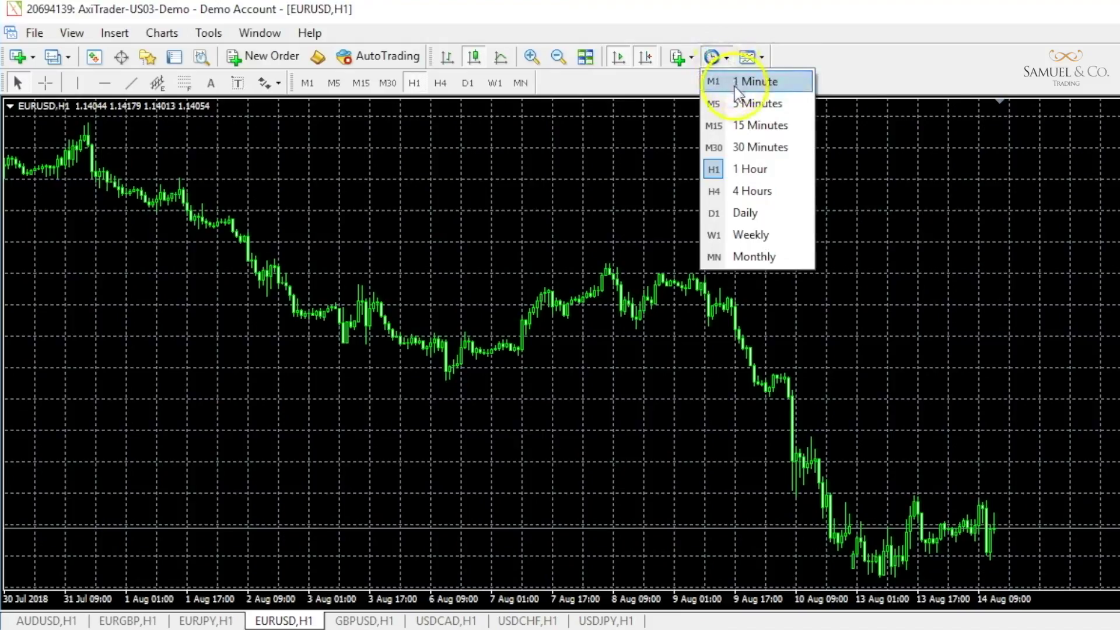
click(747, 125)
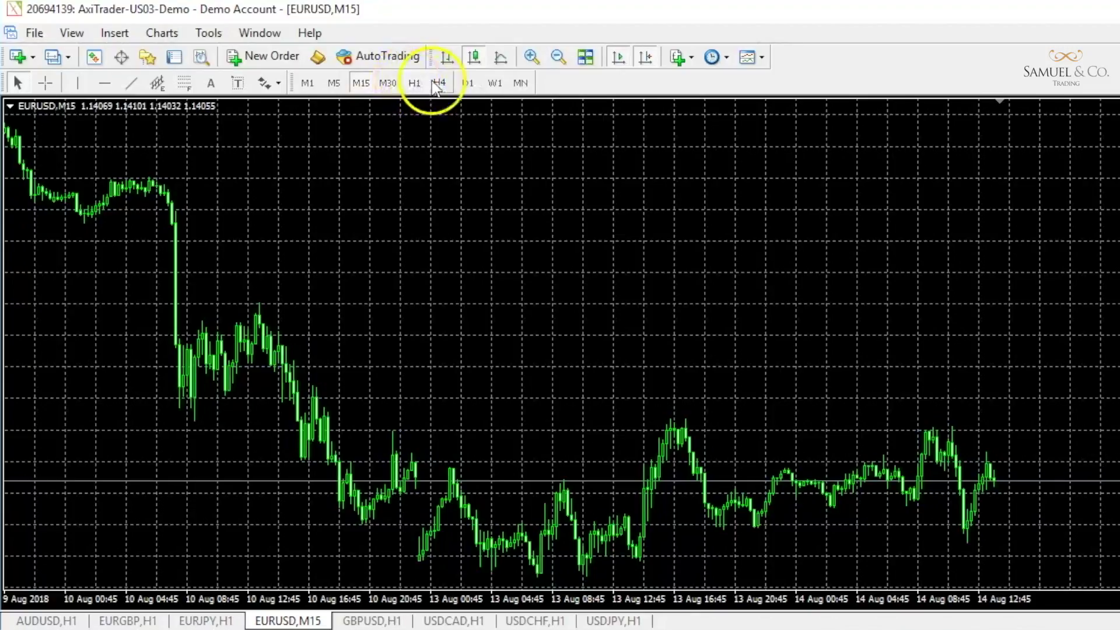
click(413, 85)
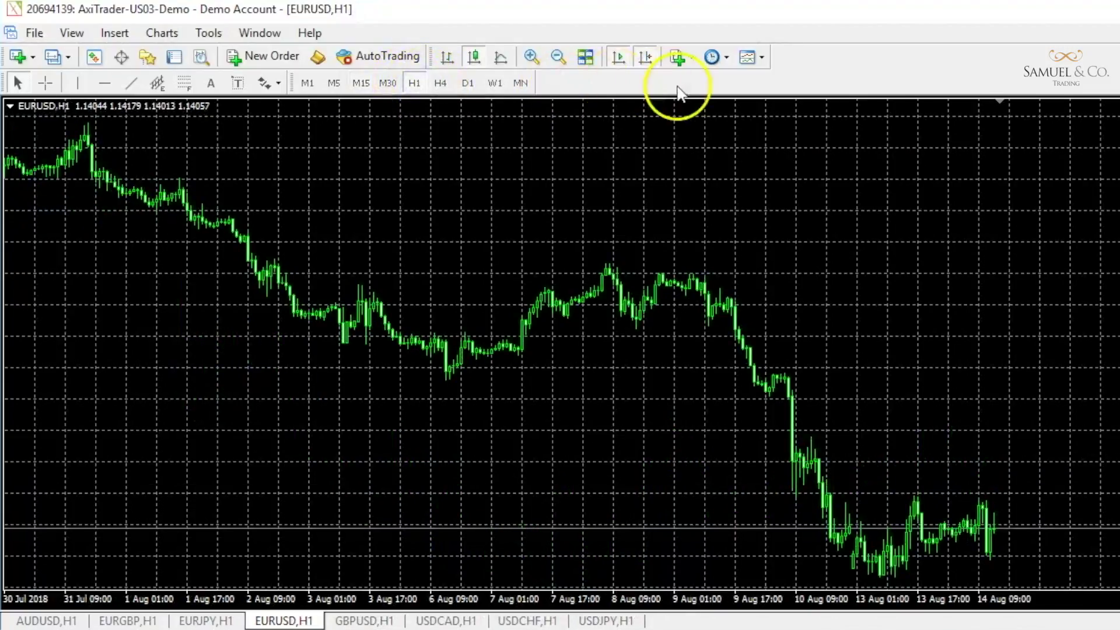
click(759, 58)
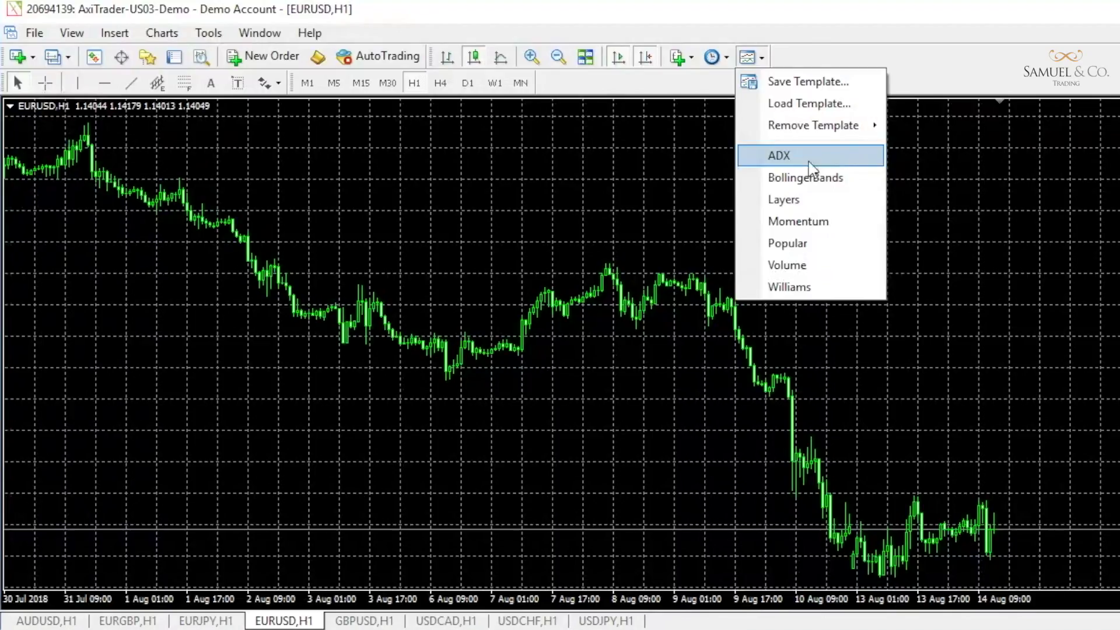
click(764, 59)
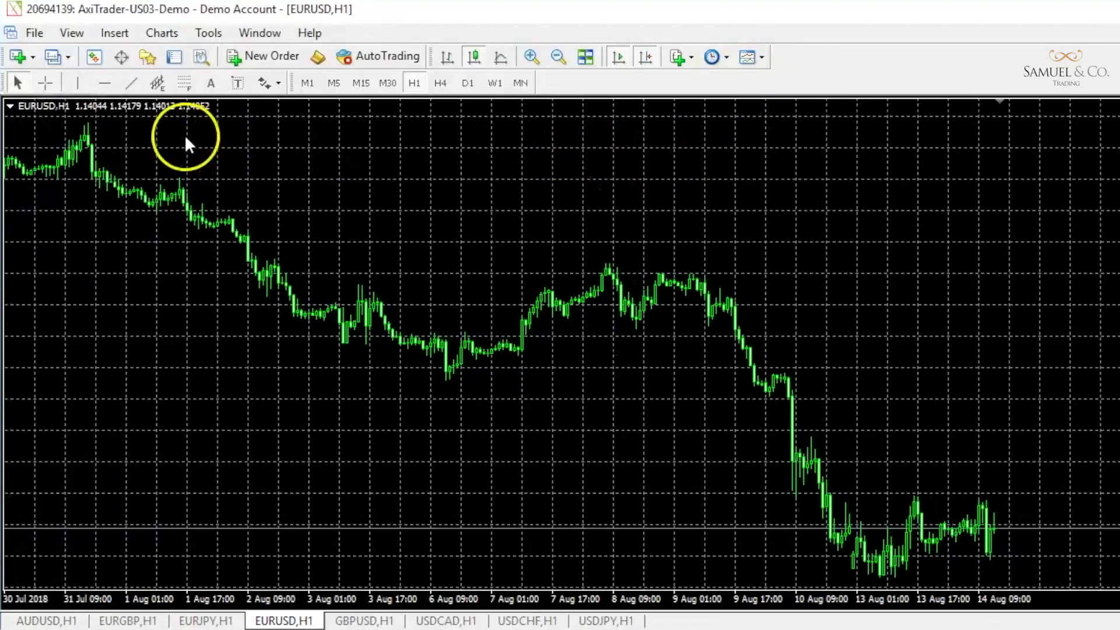
- Look through the new-chart symbol list without choosing one, then leave Market Watch hidden
click(31, 58)
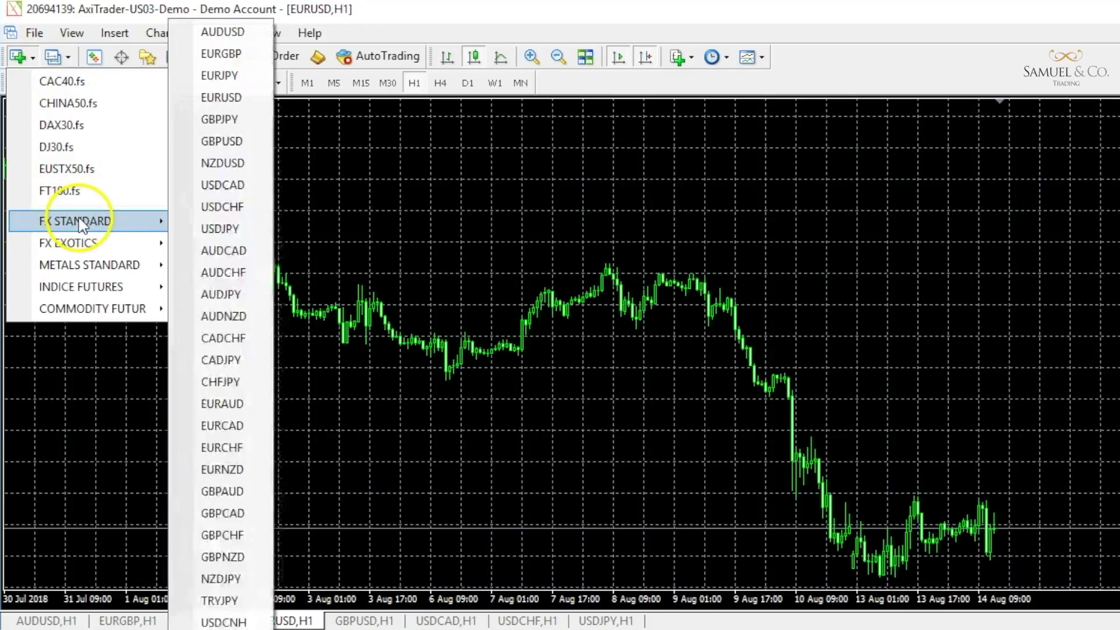
mouse_move(91, 248)
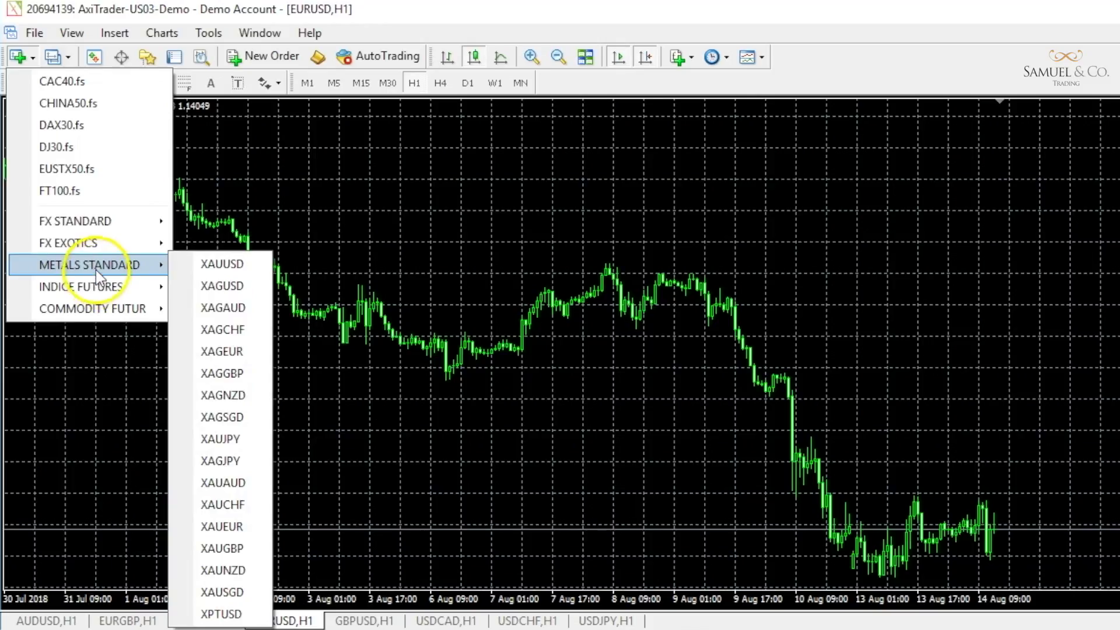
click(94, 57)
click(93, 56)
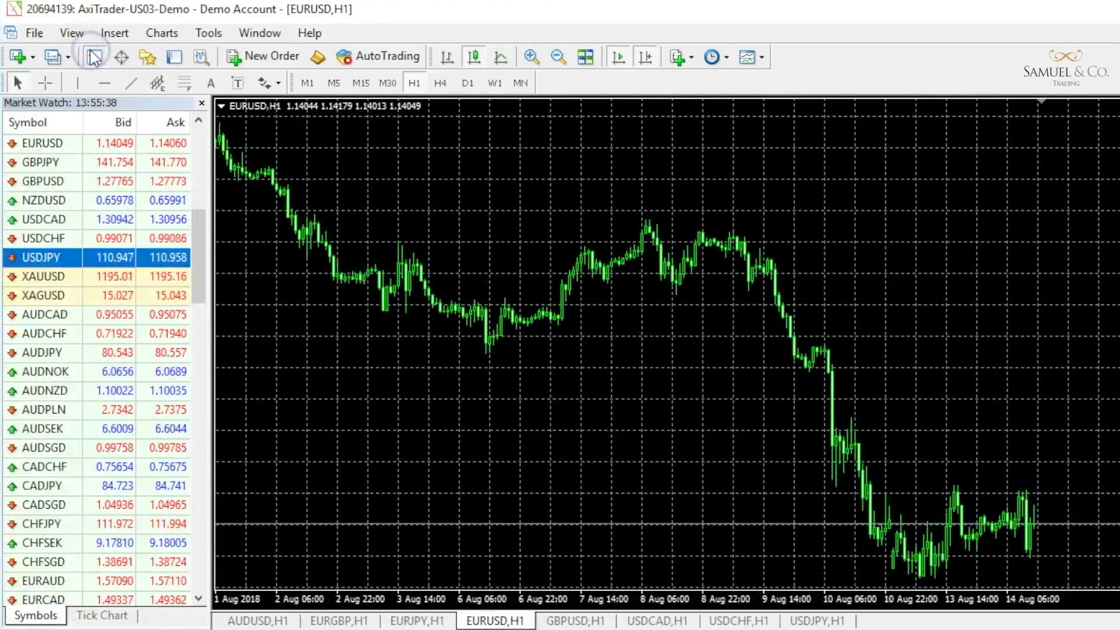
click(93, 56)
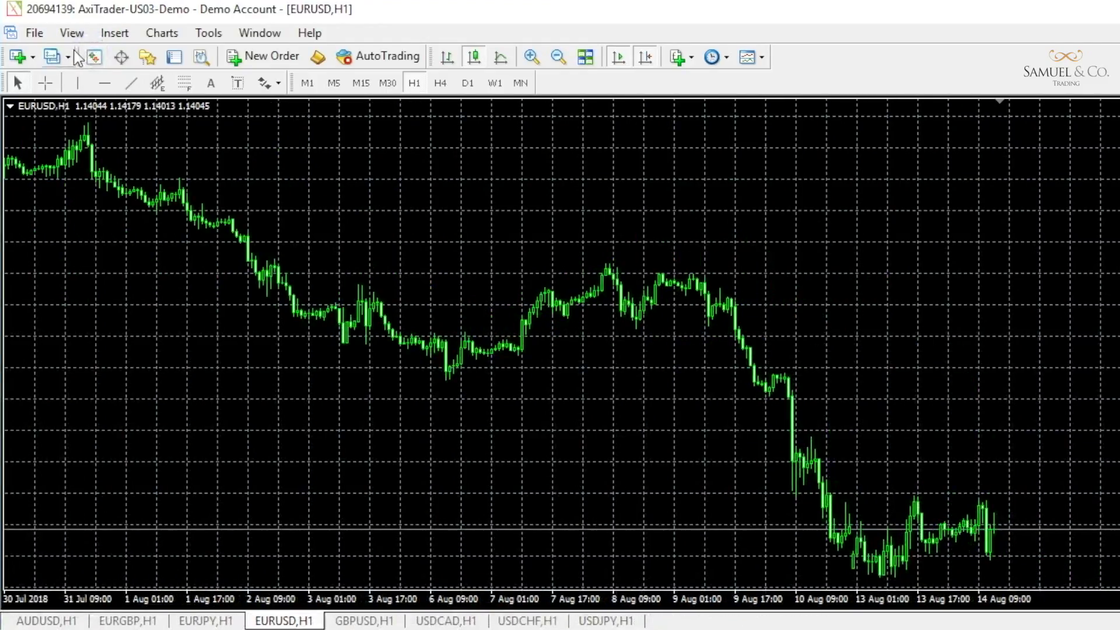
click(68, 57)
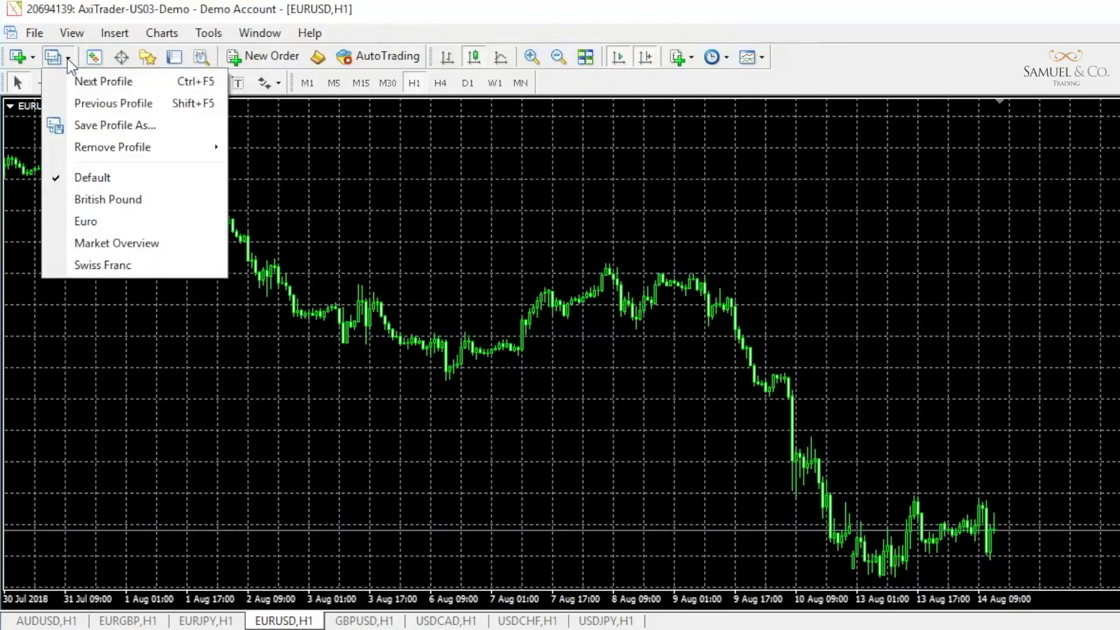
click(91, 59)
click(196, 195)
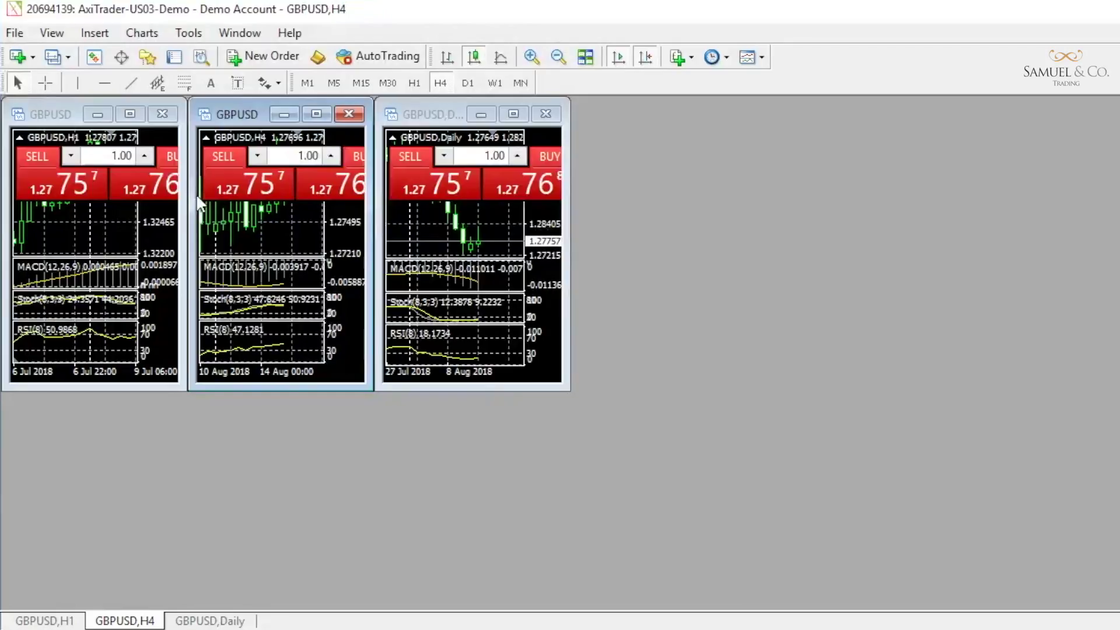
click(68, 58)
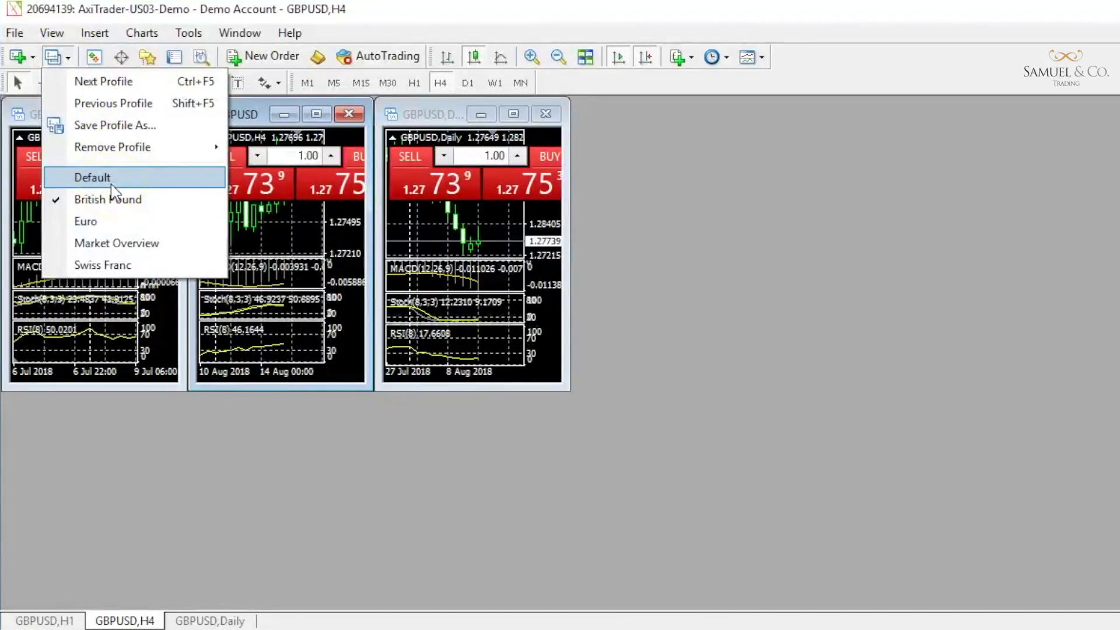
click(117, 221)
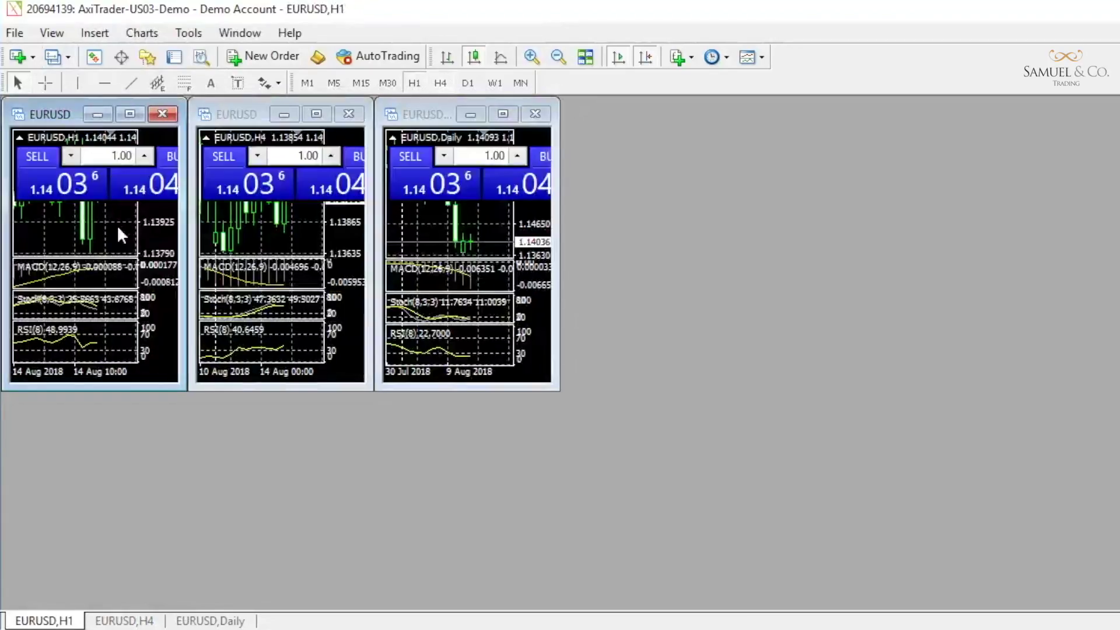
click(68, 57)
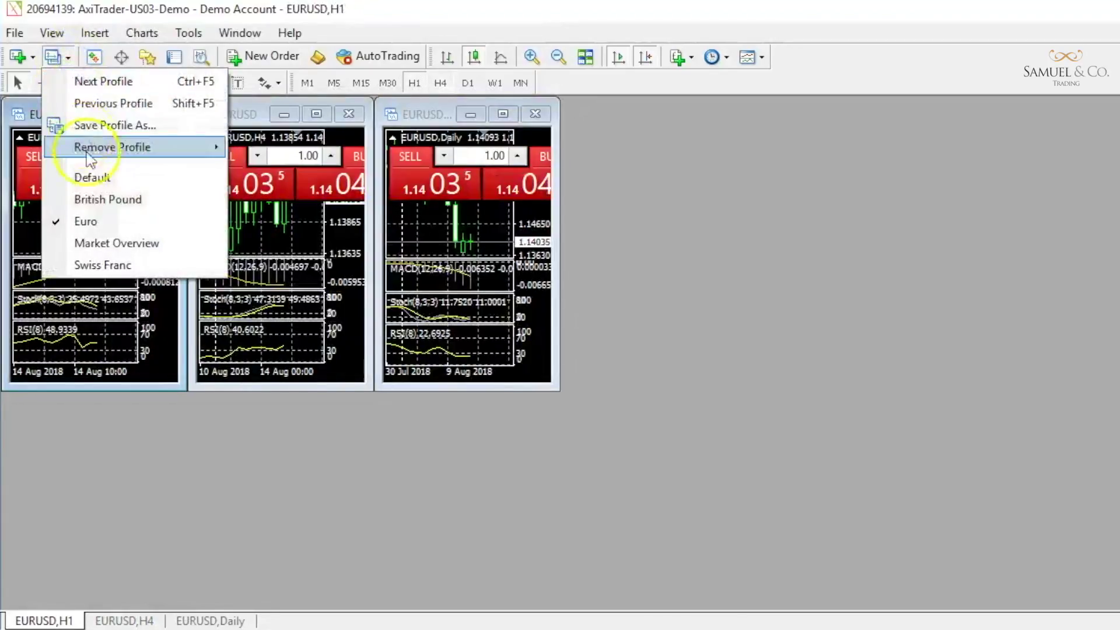
click(104, 181)
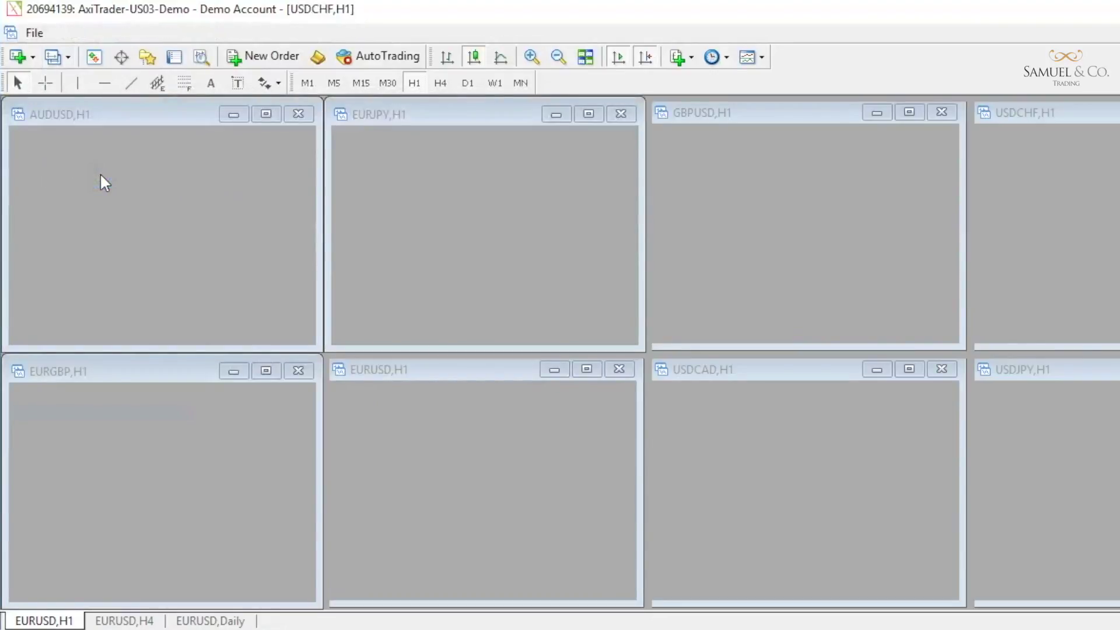
click(233, 158)
click(78, 85)
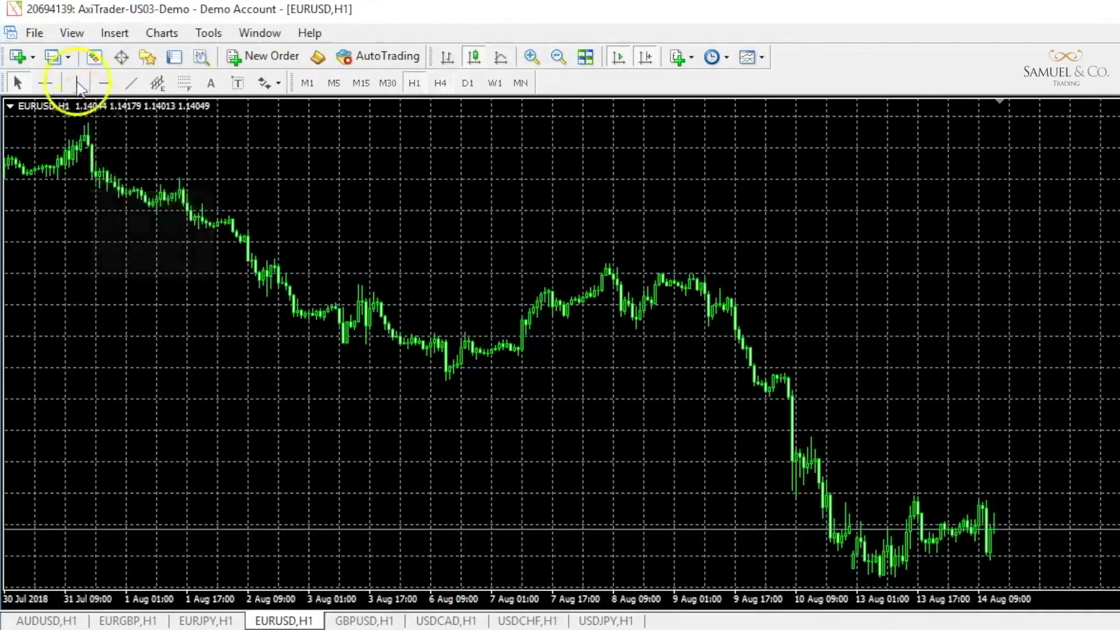
click(45, 86)
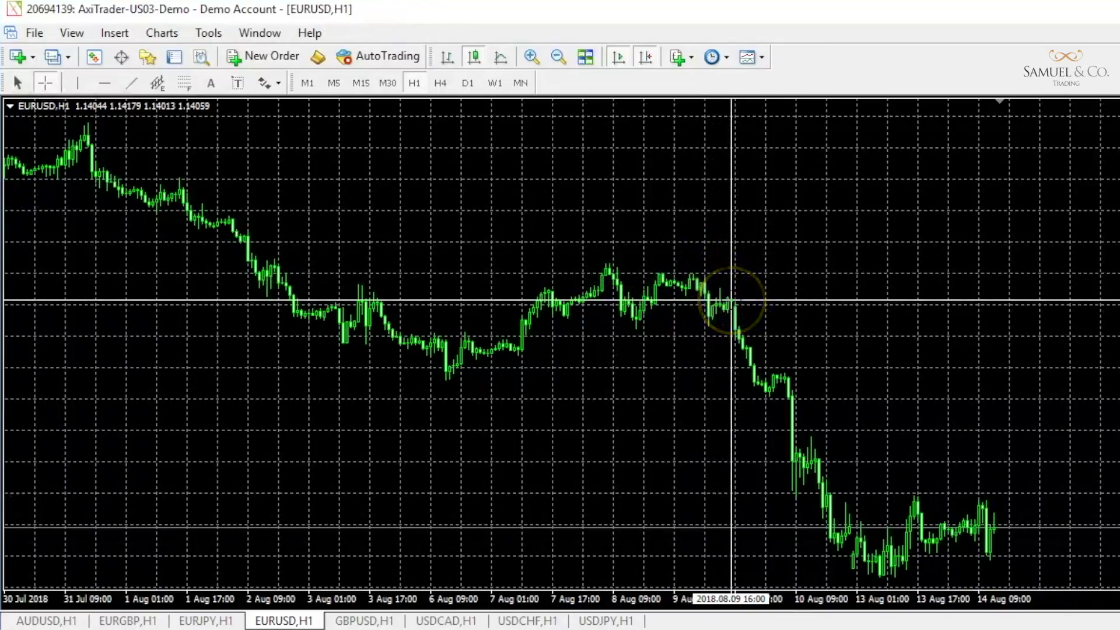
click(732, 301)
drag(731, 301, 878, 565)
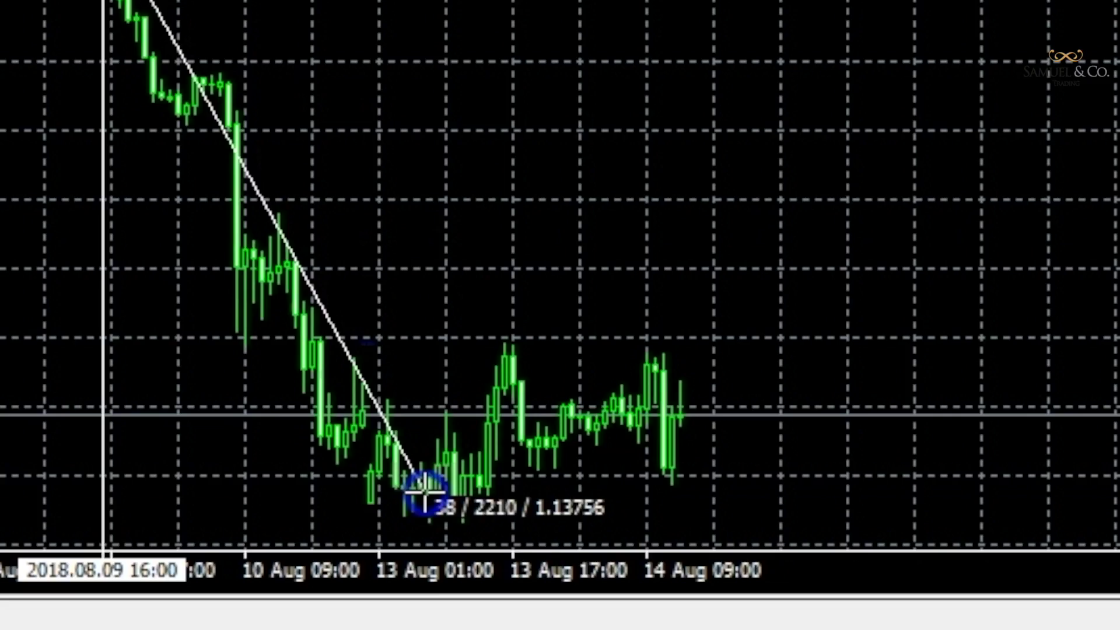
drag(424, 493, 427, 493)
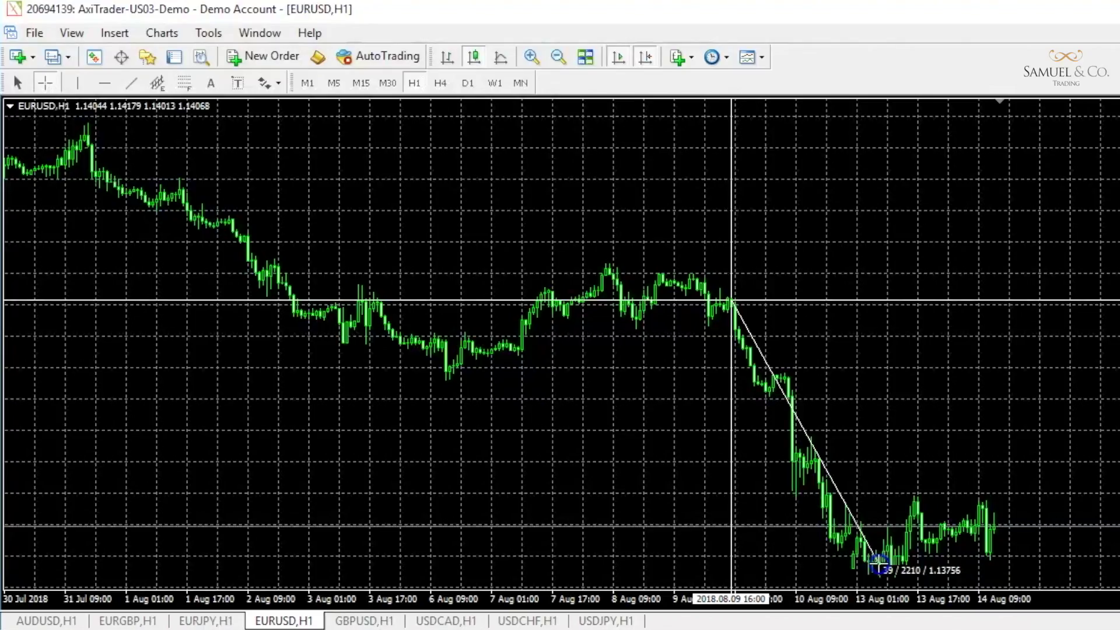
drag(878, 561, 877, 561)
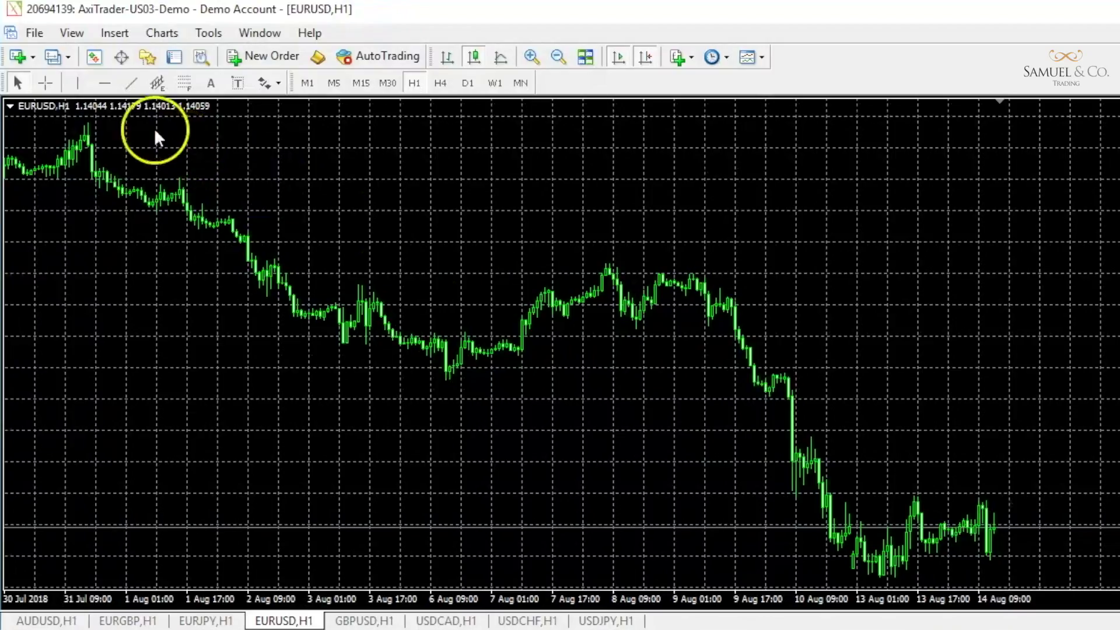
click(42, 82)
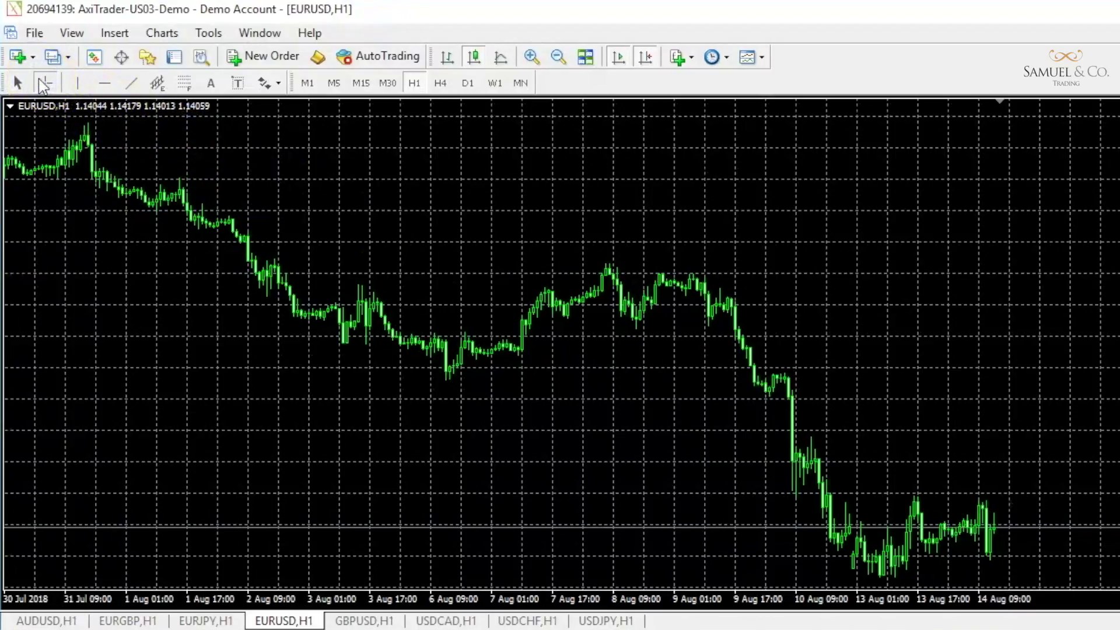
click(42, 82)
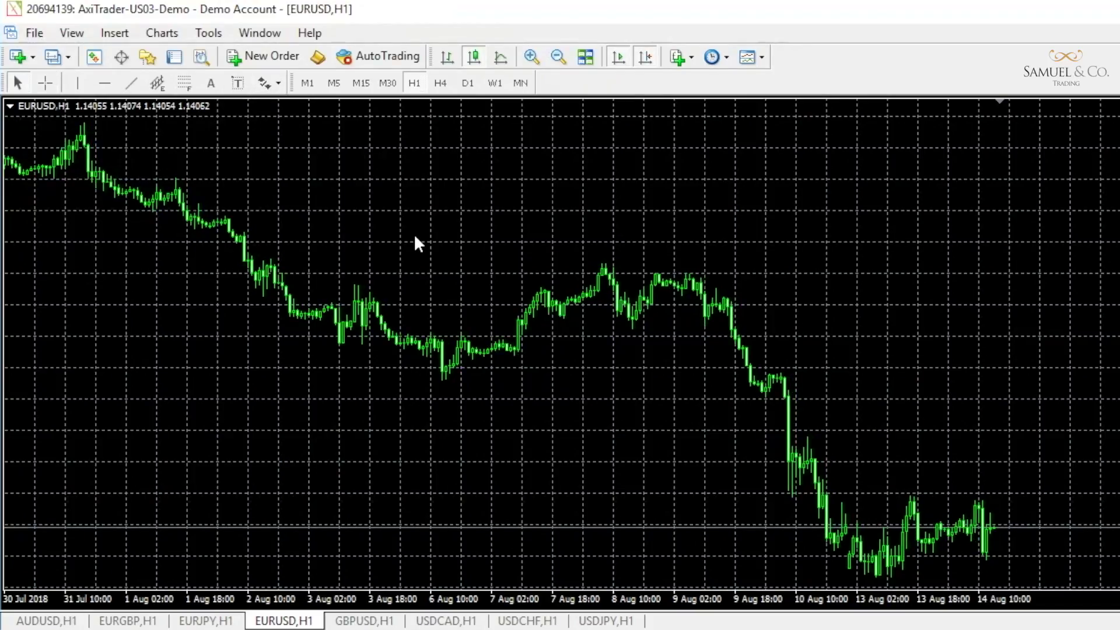
click(289, 162)
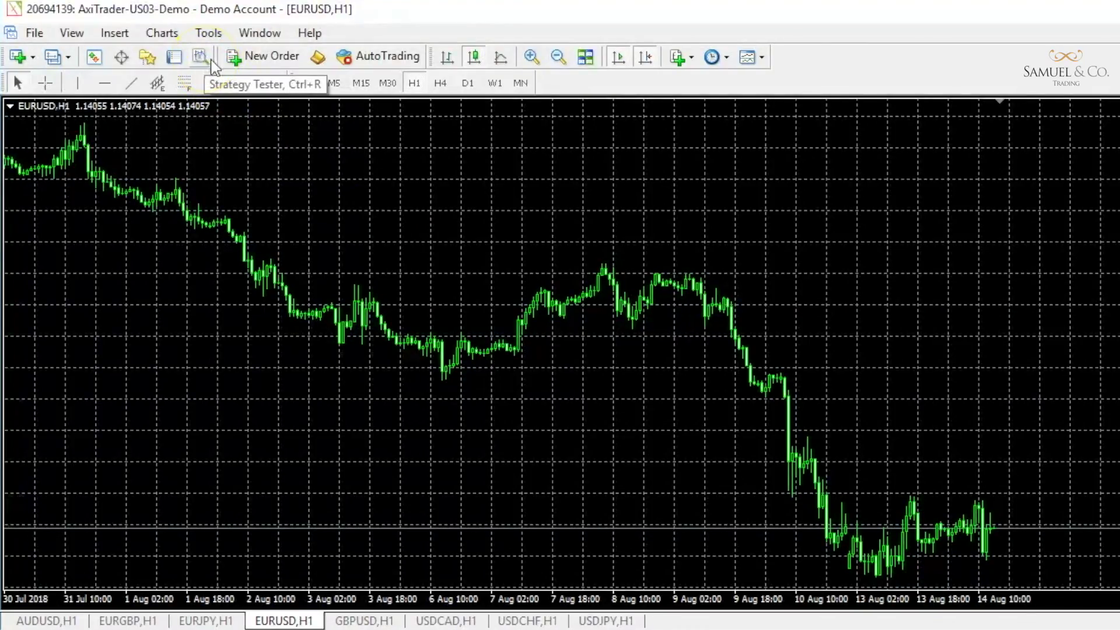
click(317, 57)
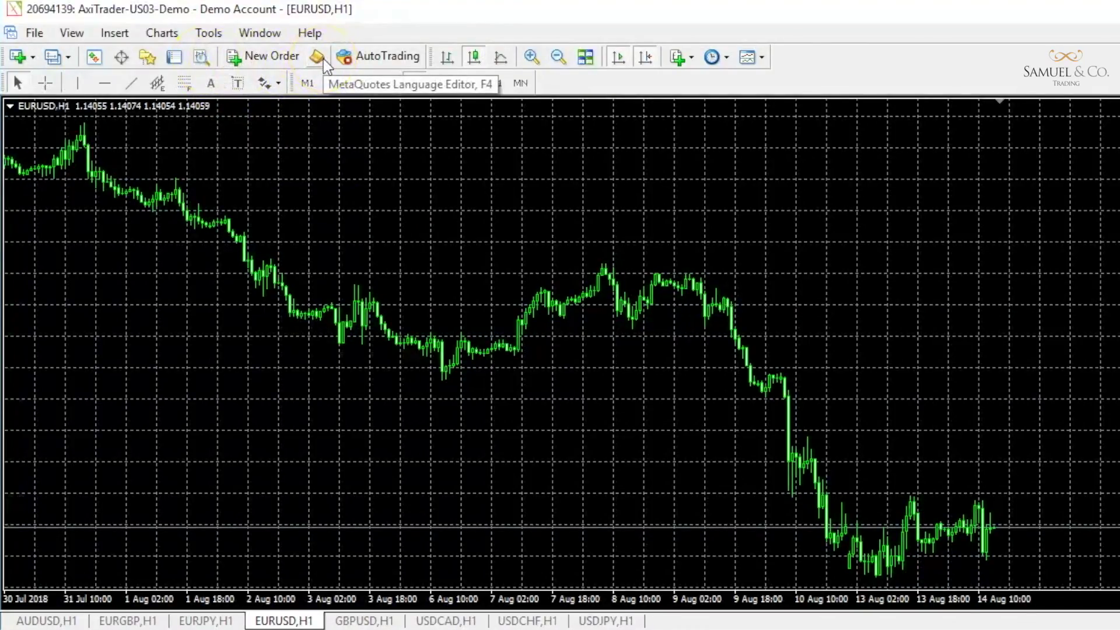
click(361, 61)
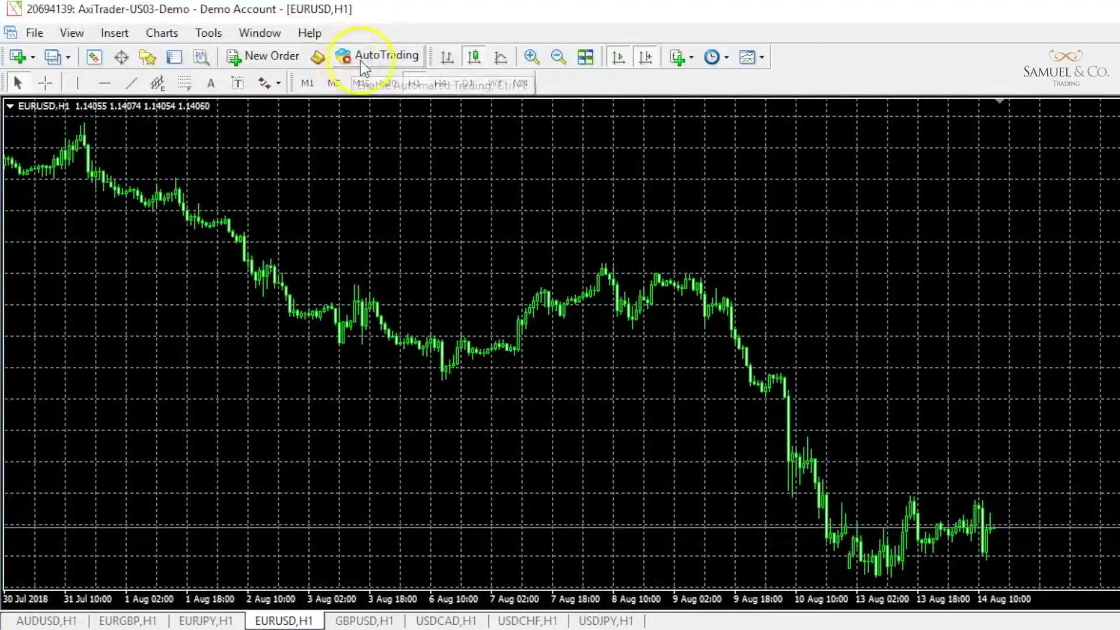